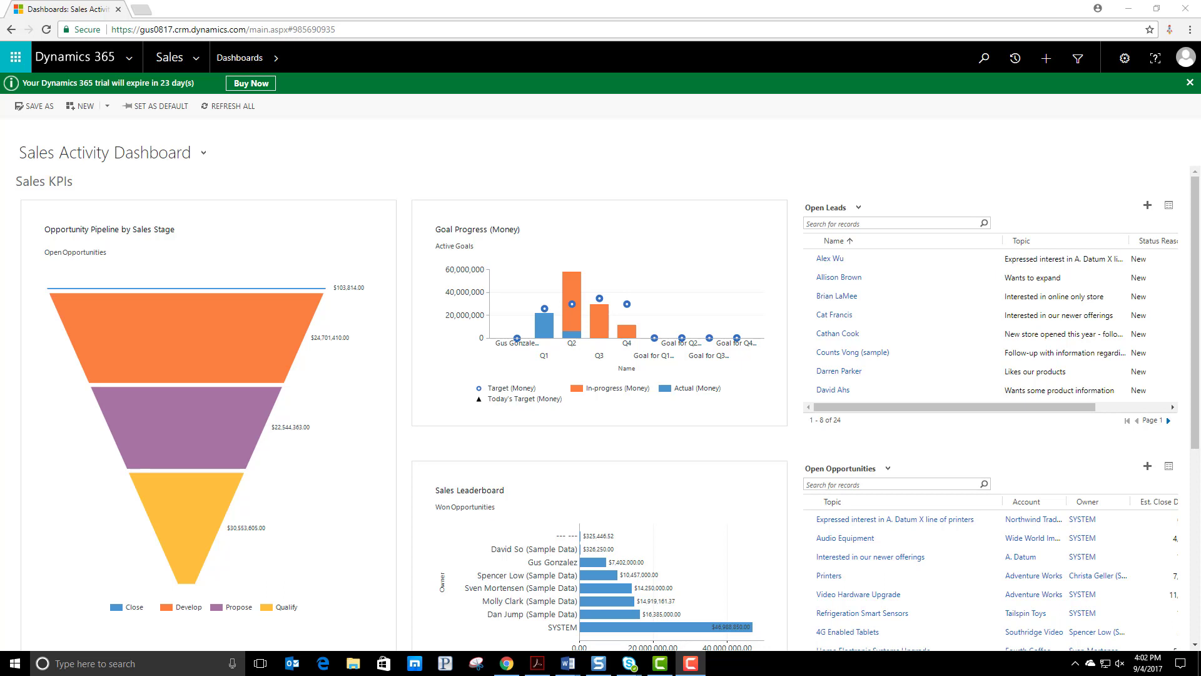
Open portal.office.com in a new browser tab and go through the Office 365 Admin center to the Dynamics 365 admin center
left_click(148, 10)
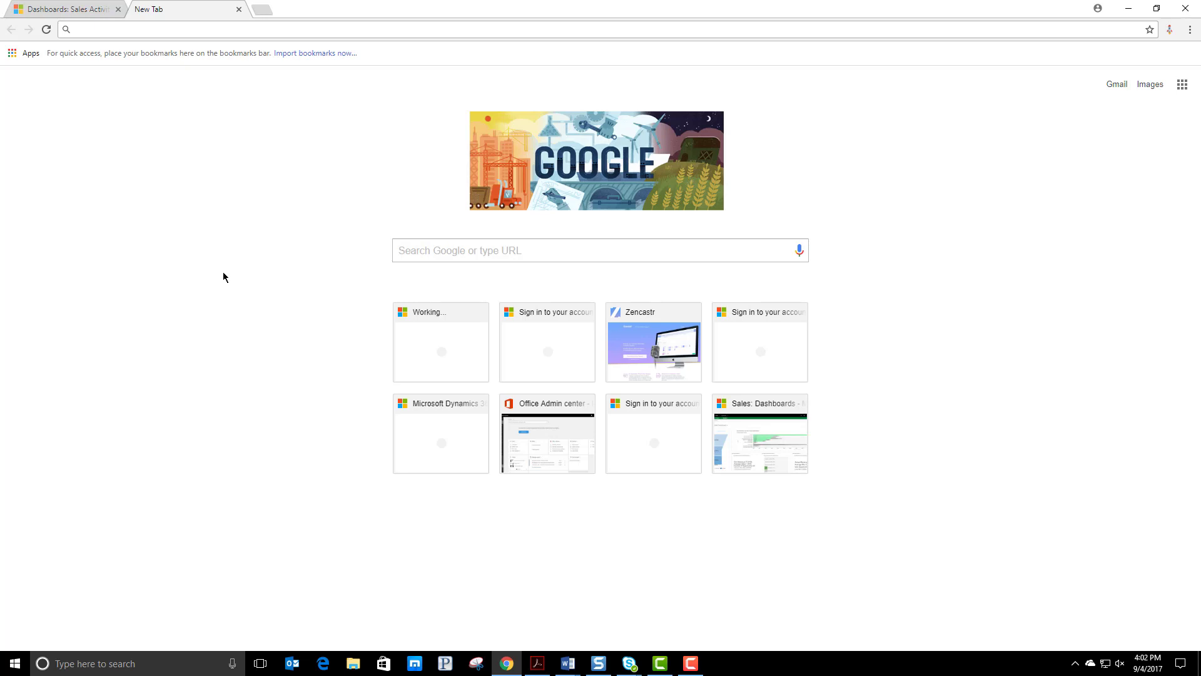
type("portal.office.com")
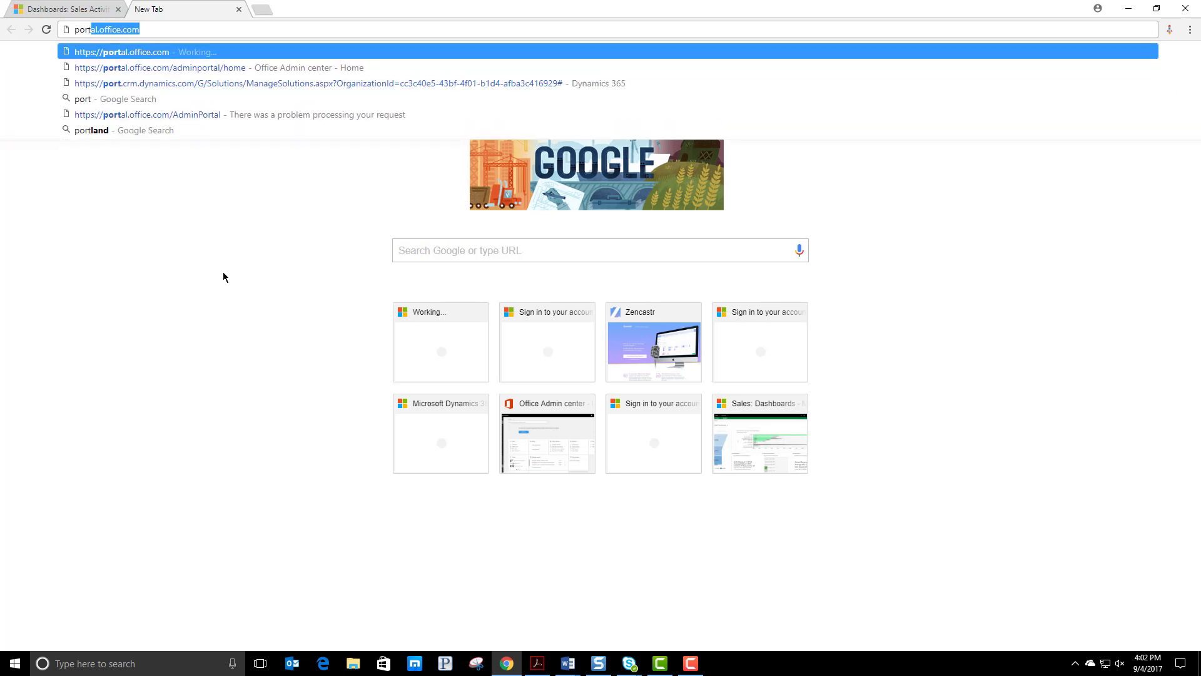
key("Return")
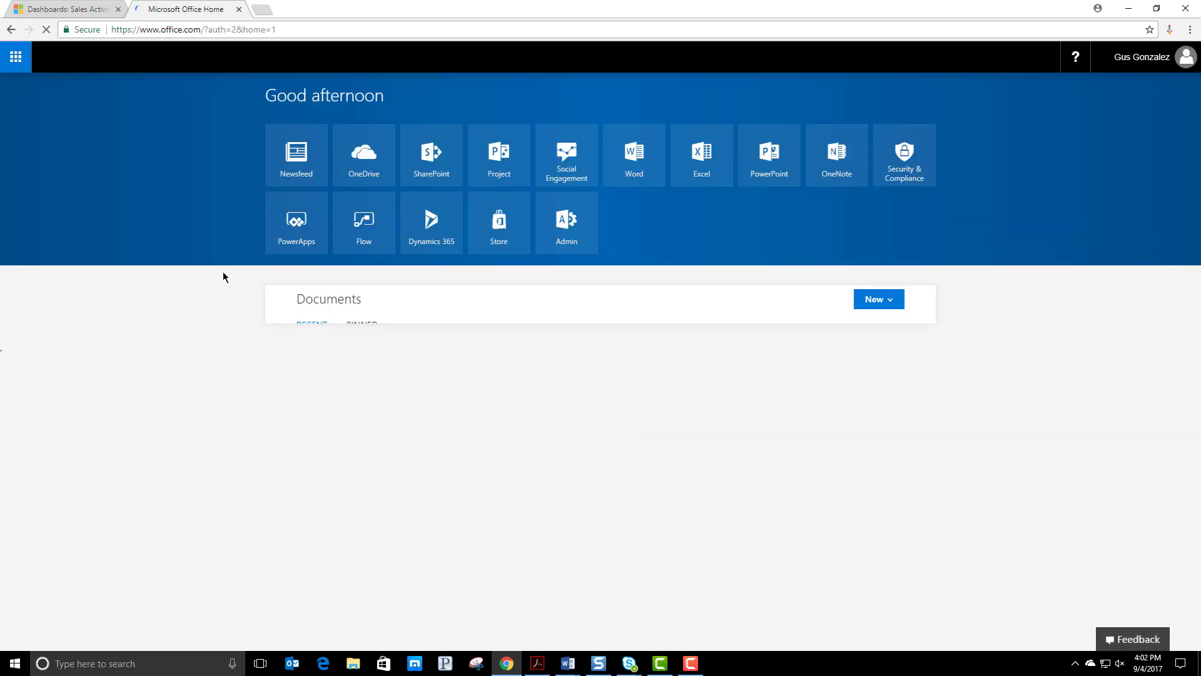
left_click(568, 238)
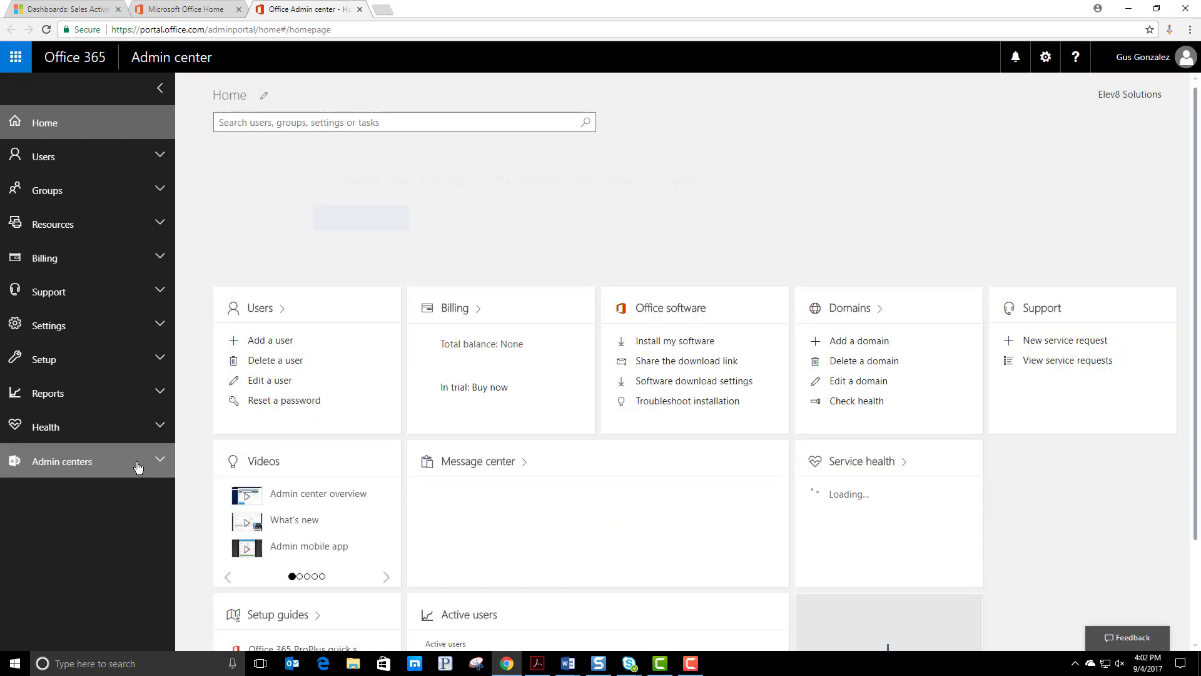
left_click(139, 464)
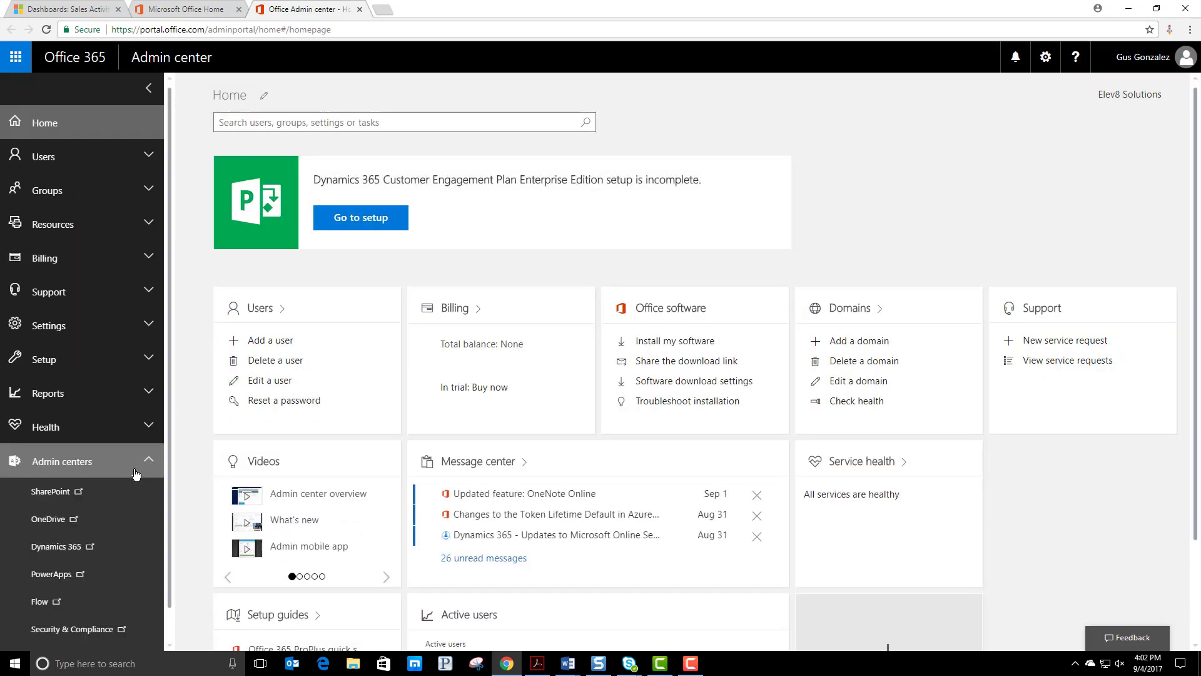
left_click(91, 553)
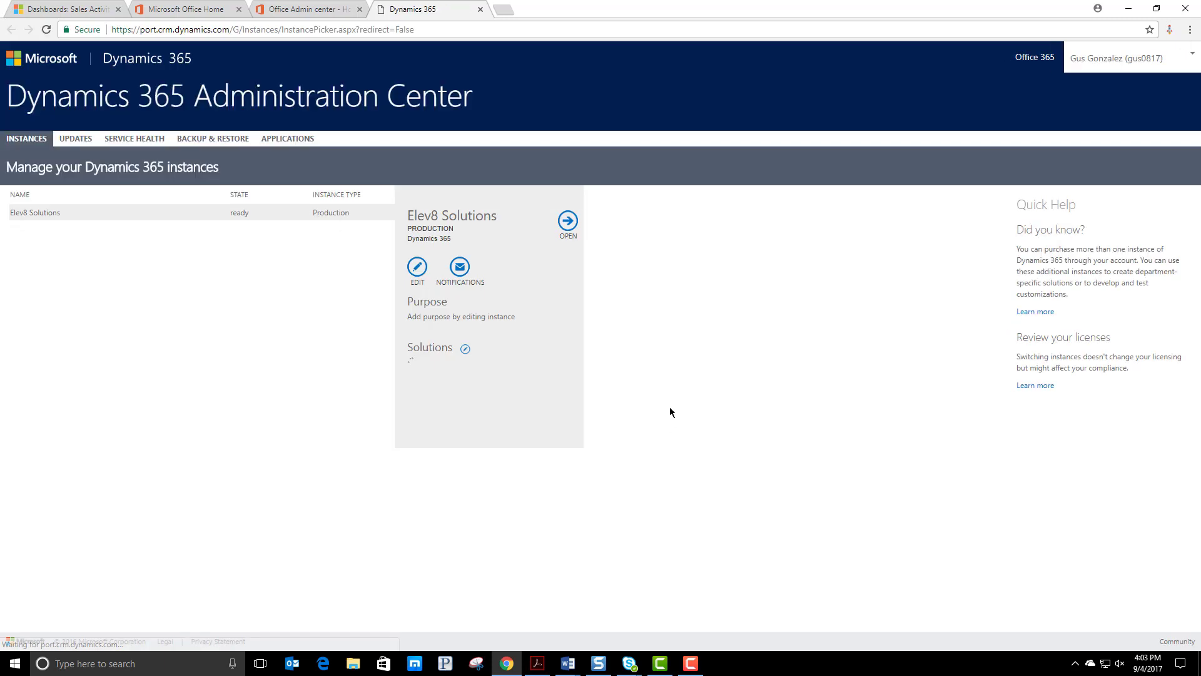
Check the Voice of the Customer solution's status and details among the solutions of the Elev8 Solutions instance
left_click(466, 350)
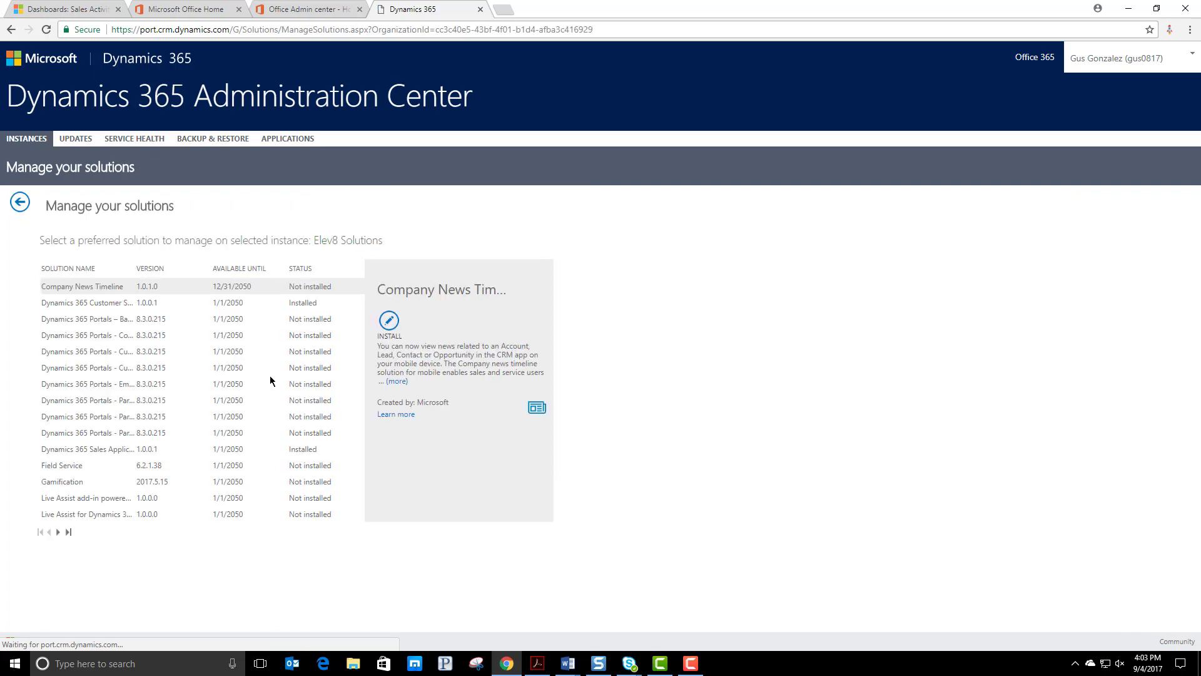
left_click(58, 532)
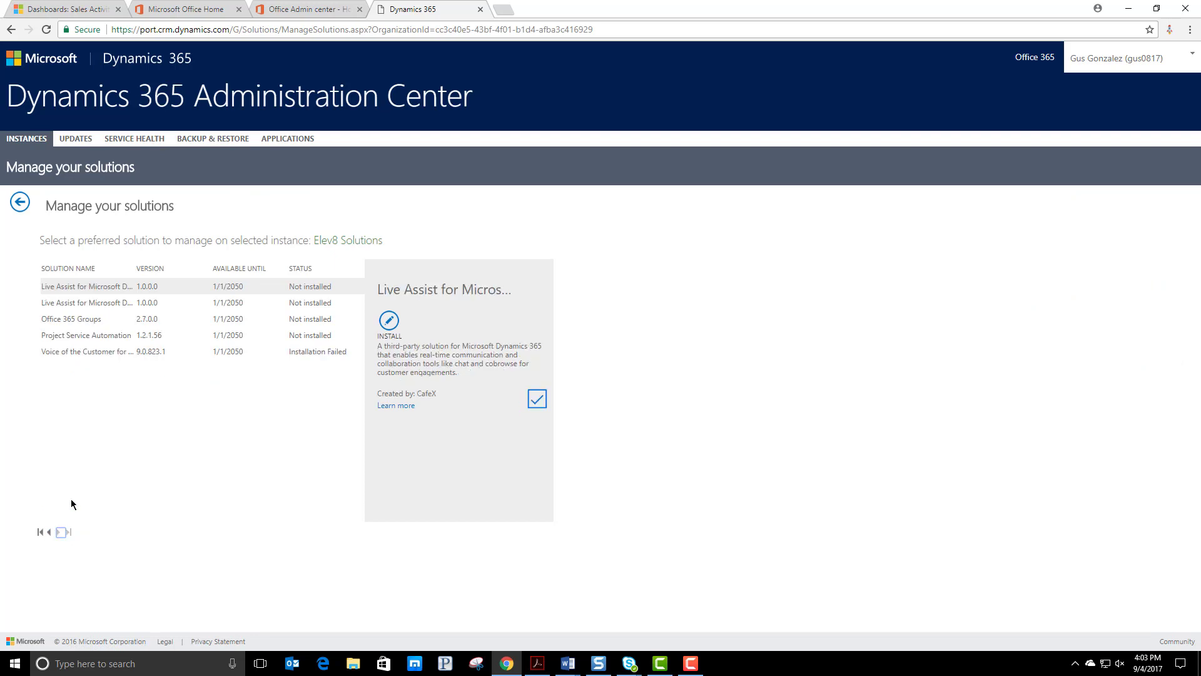
left_click(313, 352)
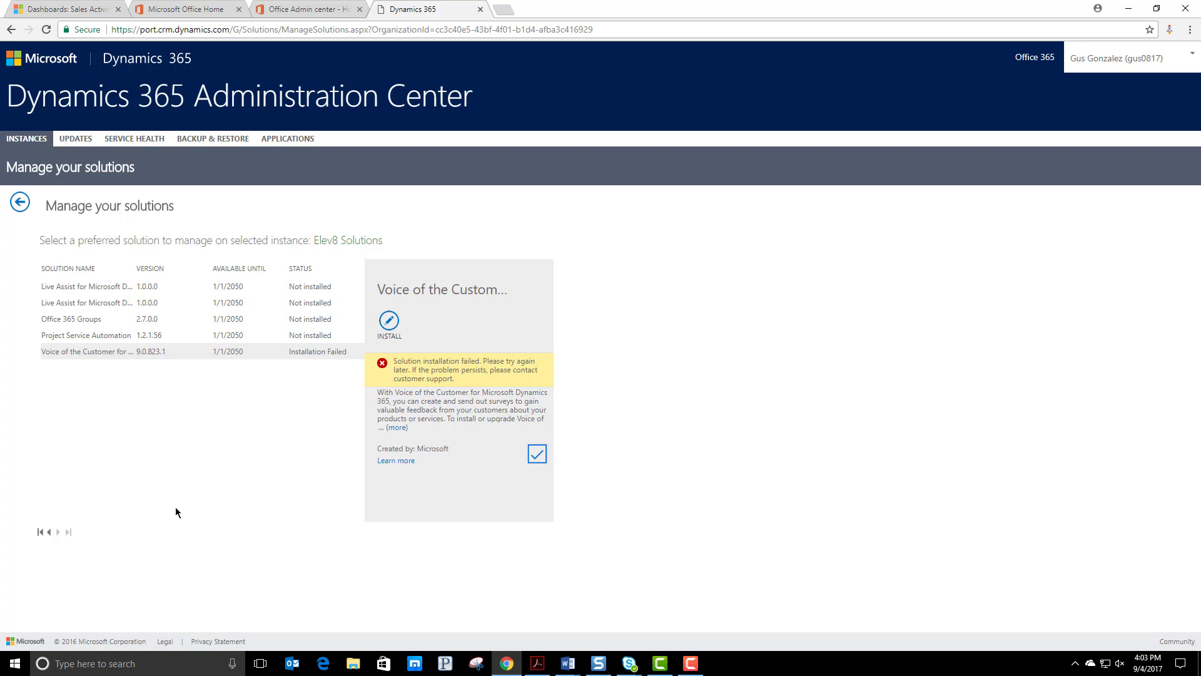
Open the setup page for managing the Voice Of The Customer application, signing in with the existing account
left_click(292, 141)
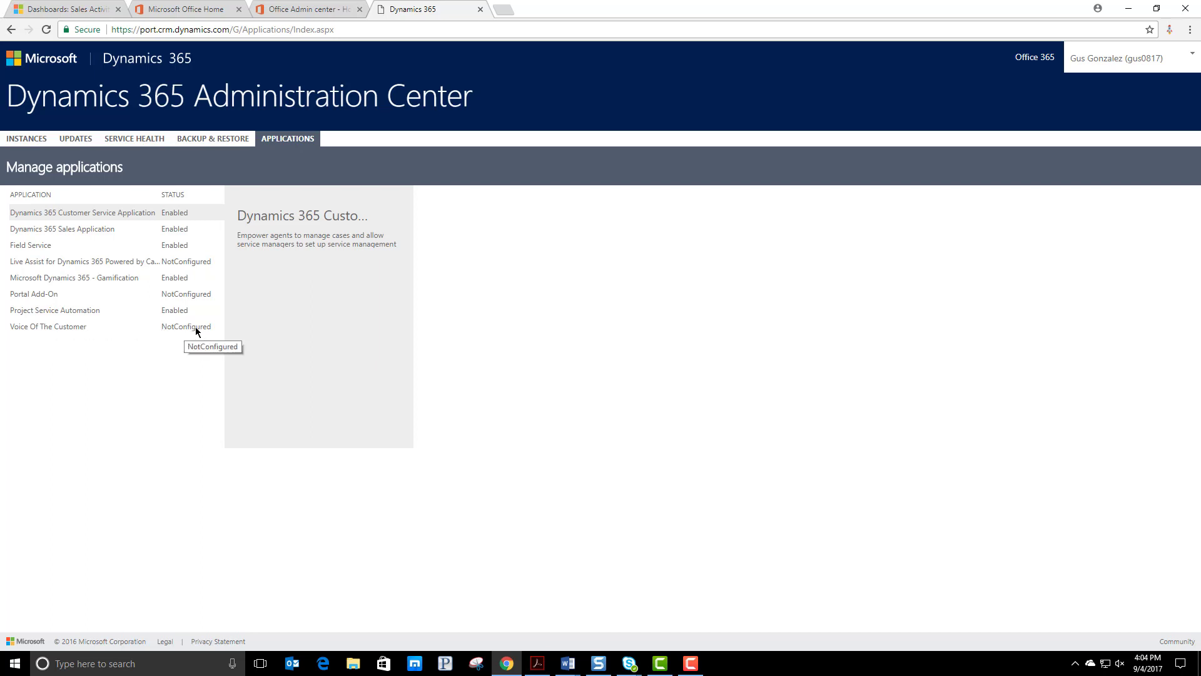
left_click(154, 328)
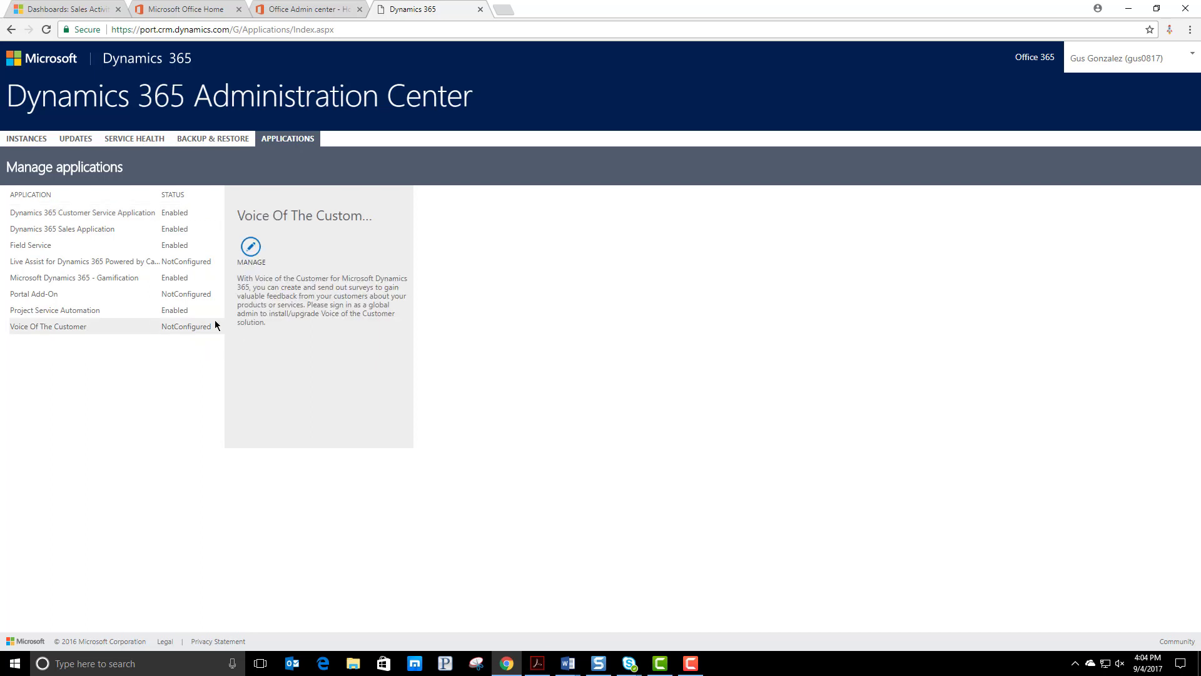
left_click(250, 249)
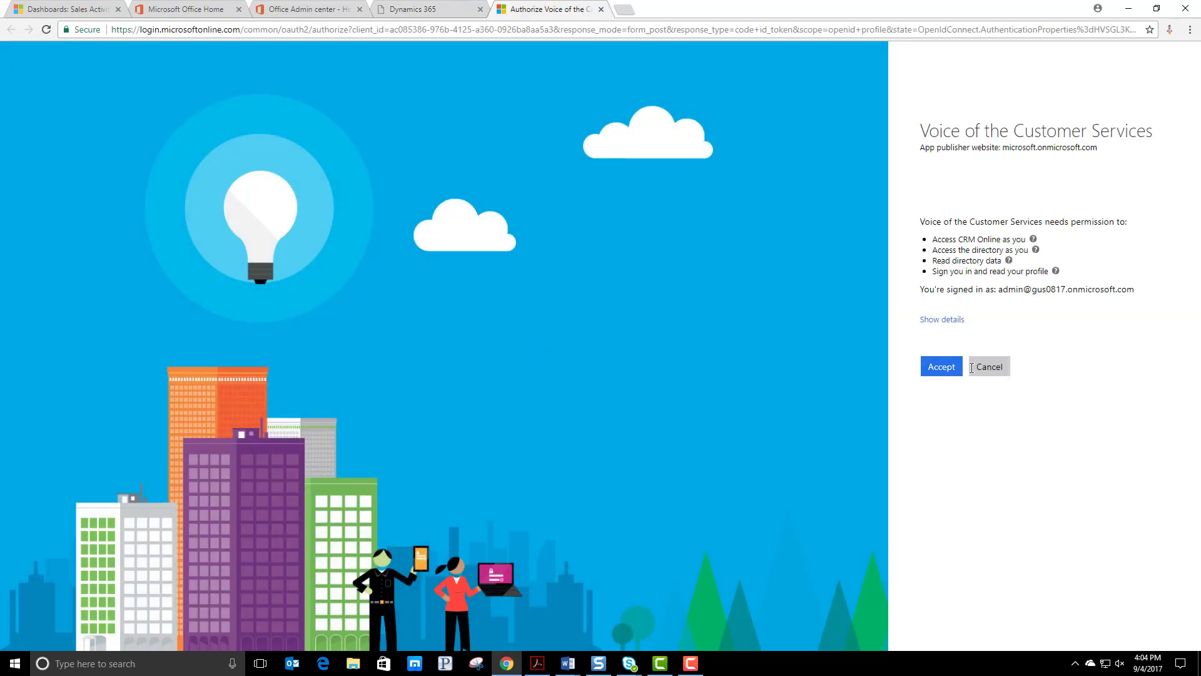
left_click(935, 374)
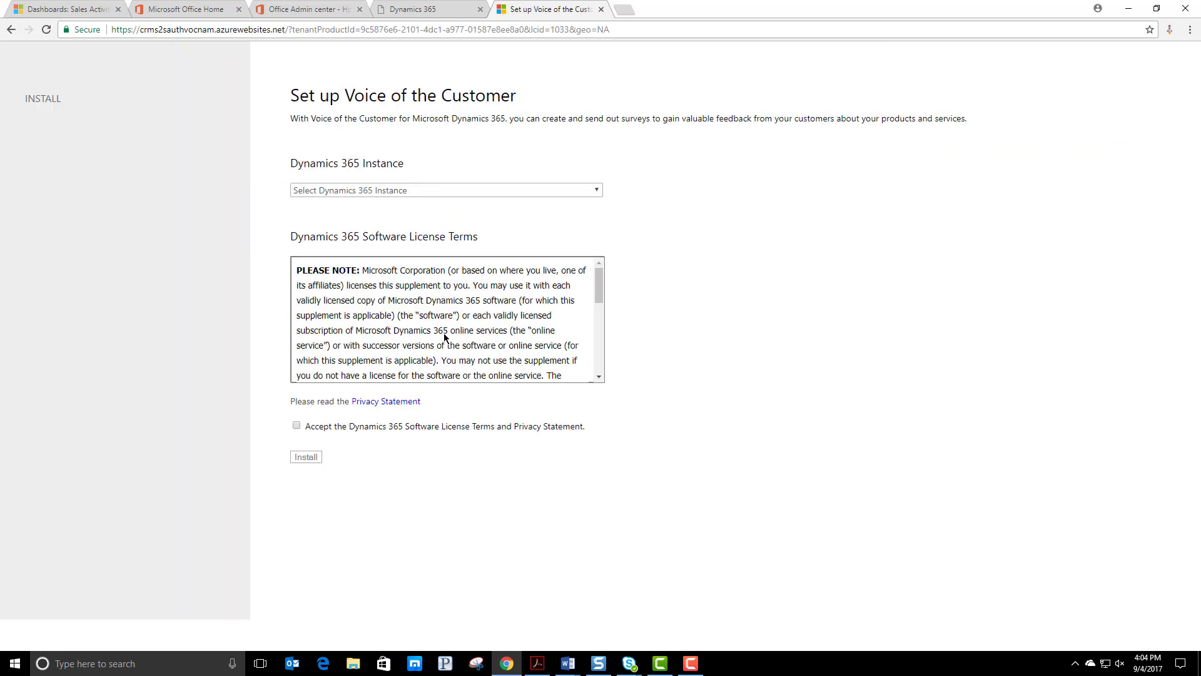
Accept the license terms and privacy statement, choose the Elev8 Solutions instance, and install Voice of the Customer on it
left_click(297, 426)
left_click(348, 190)
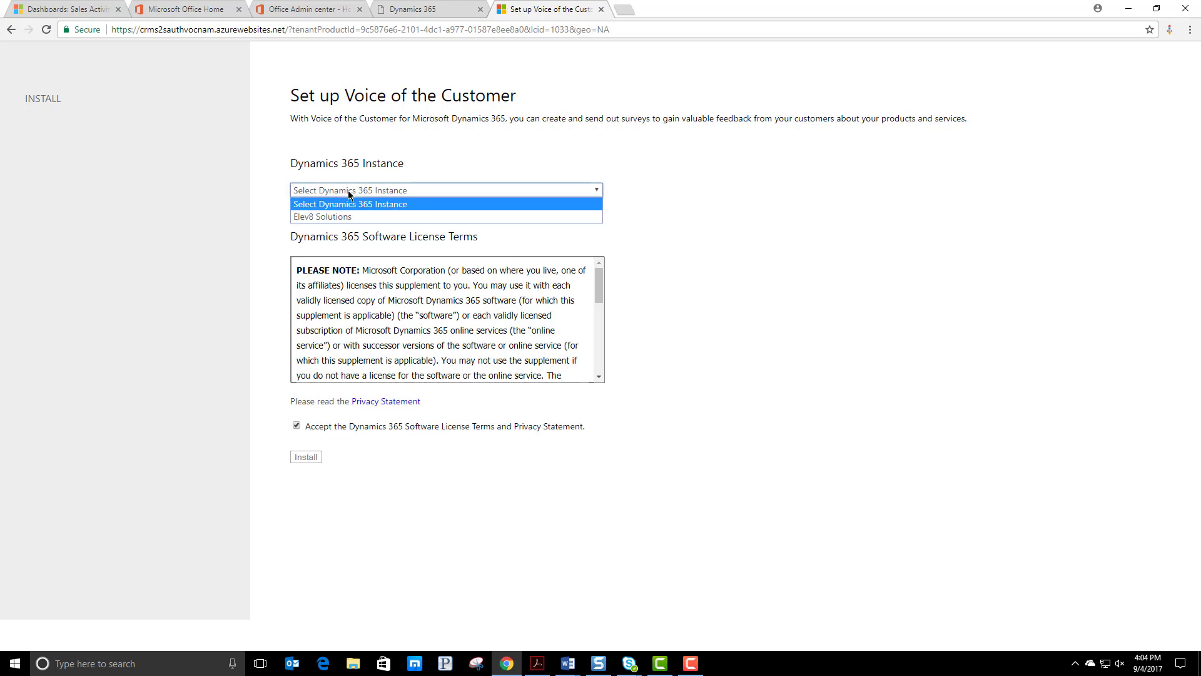
left_click(345, 217)
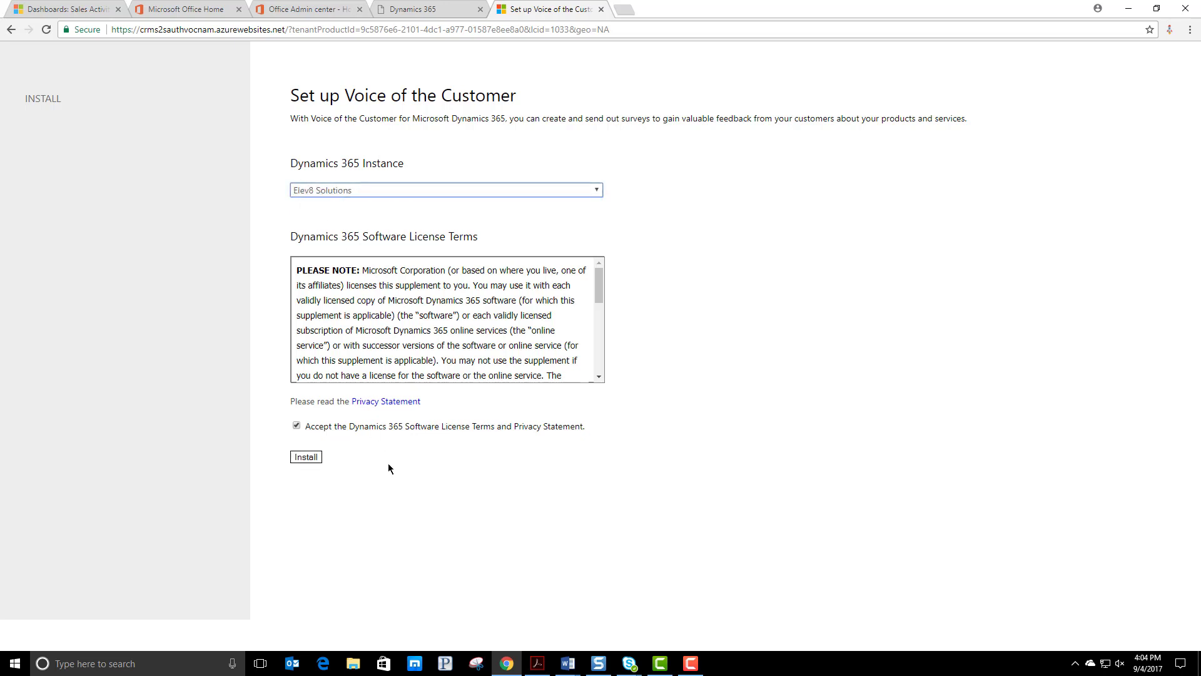
left_click(313, 456)
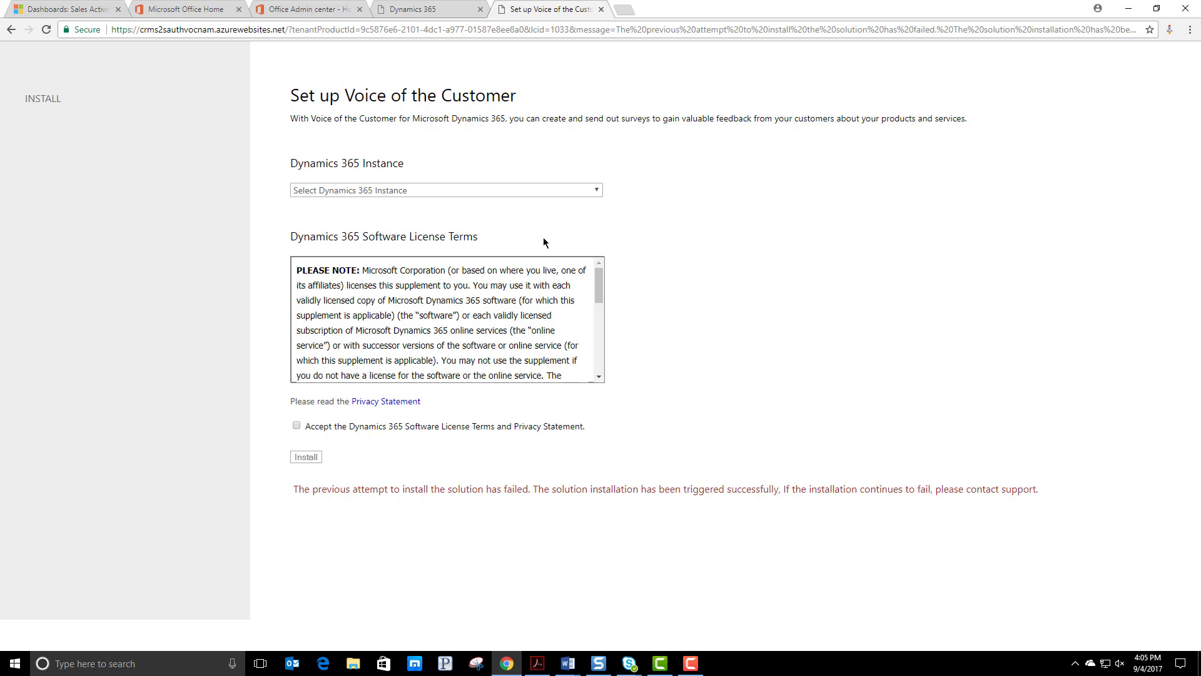
left_click(427, 189)
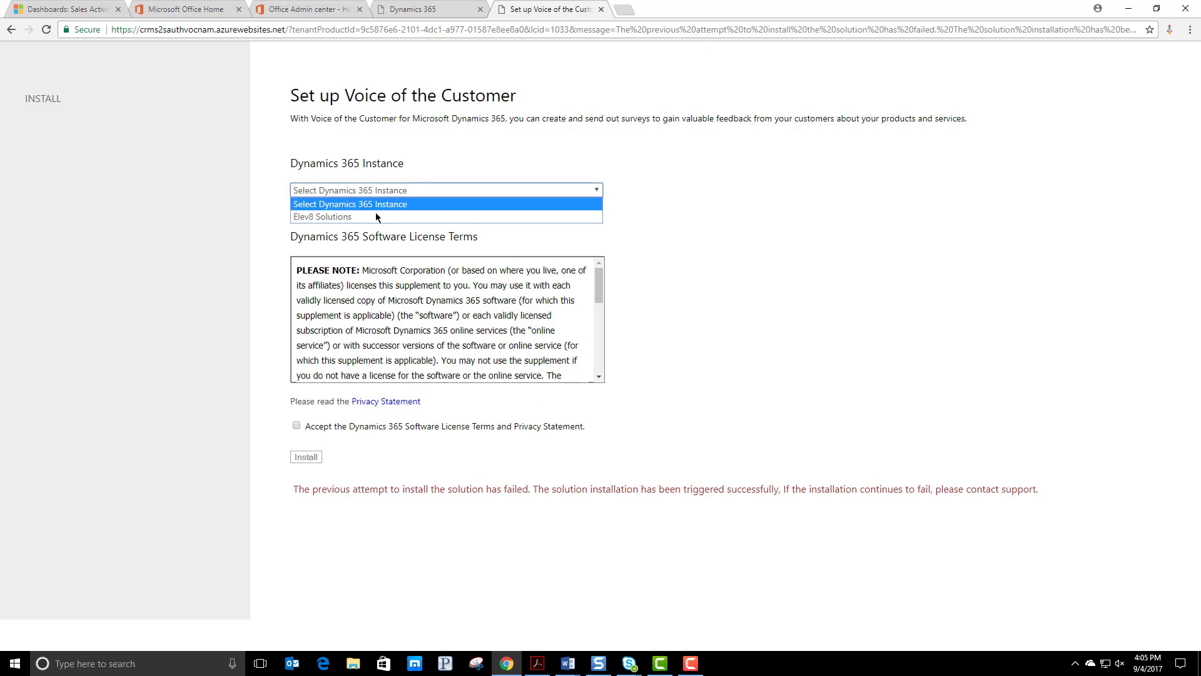
left_click(376, 216)
left_click(297, 427)
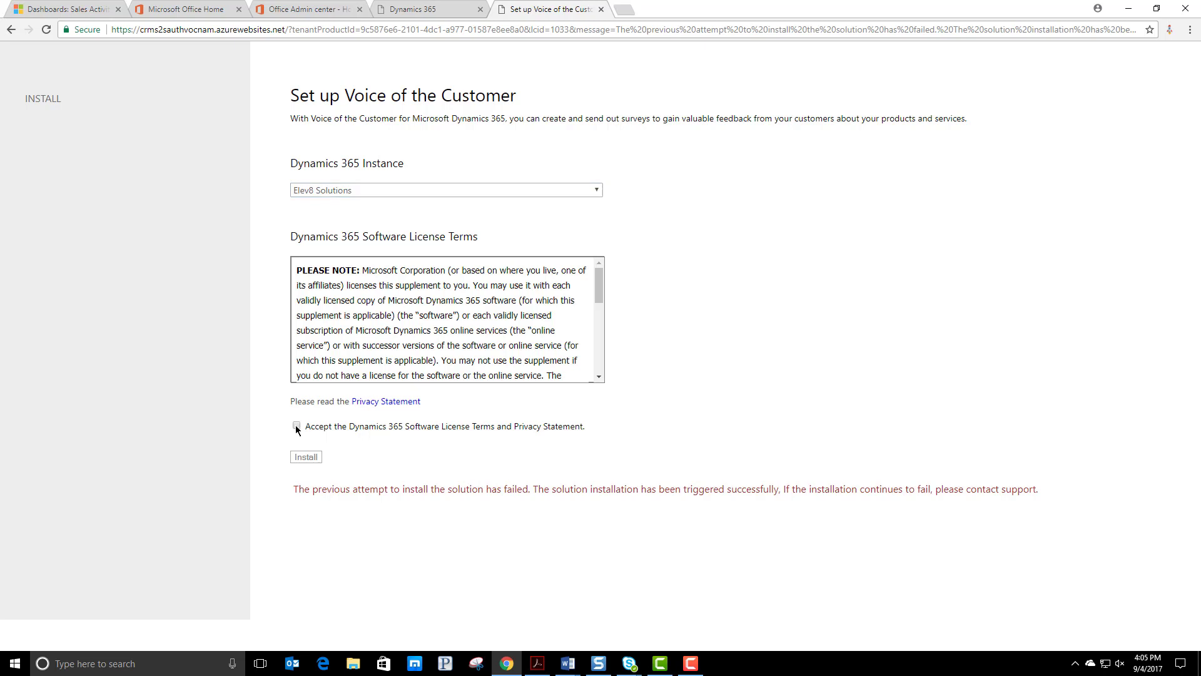
left_click(296, 427)
left_click(600, 10)
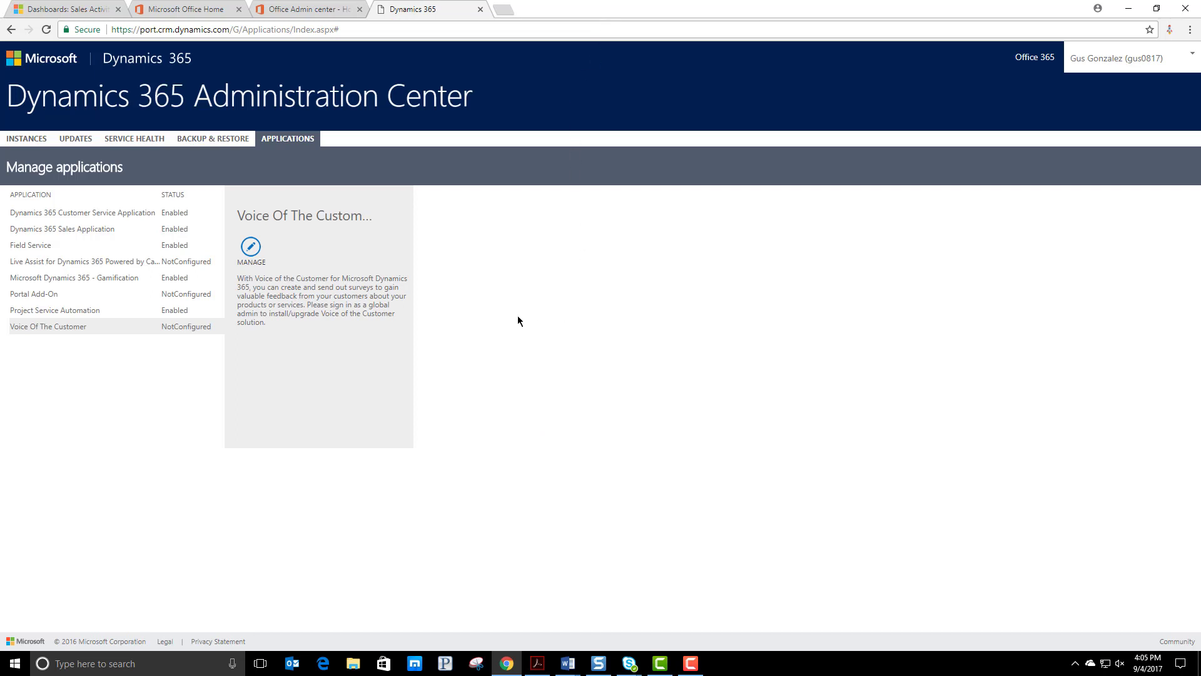
Recheck the Voice of the Customer installation status in the solutions list of the Elev8 Solutions instance
left_click(28, 139)
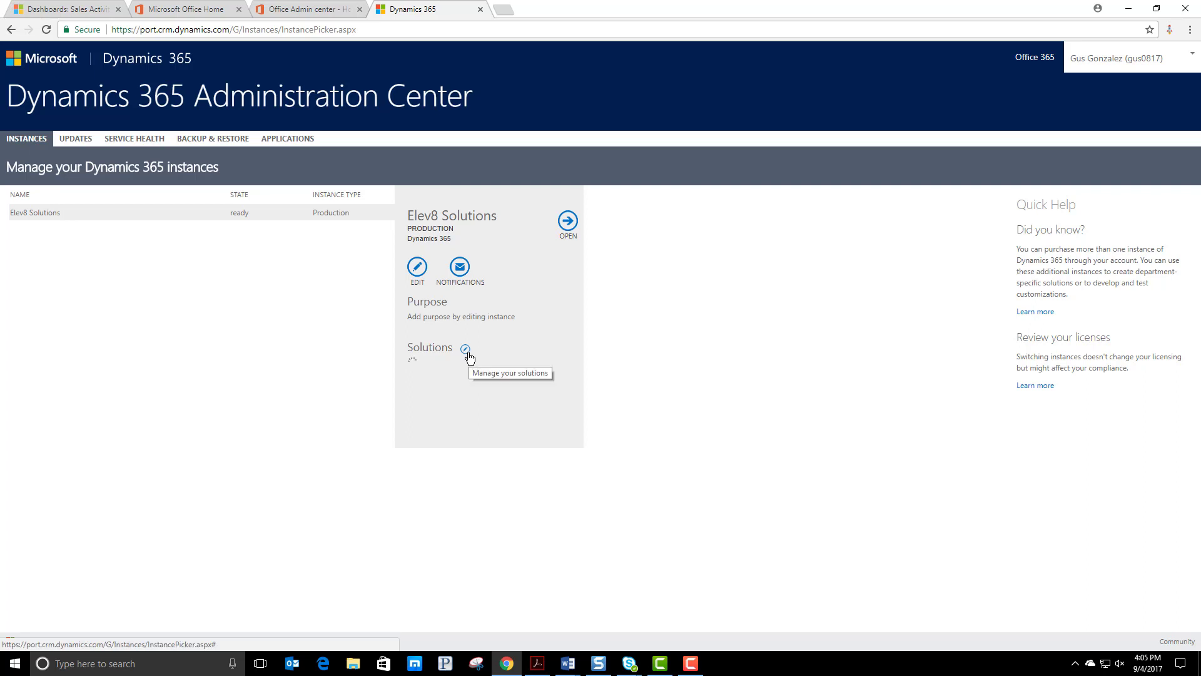
left_click(466, 351)
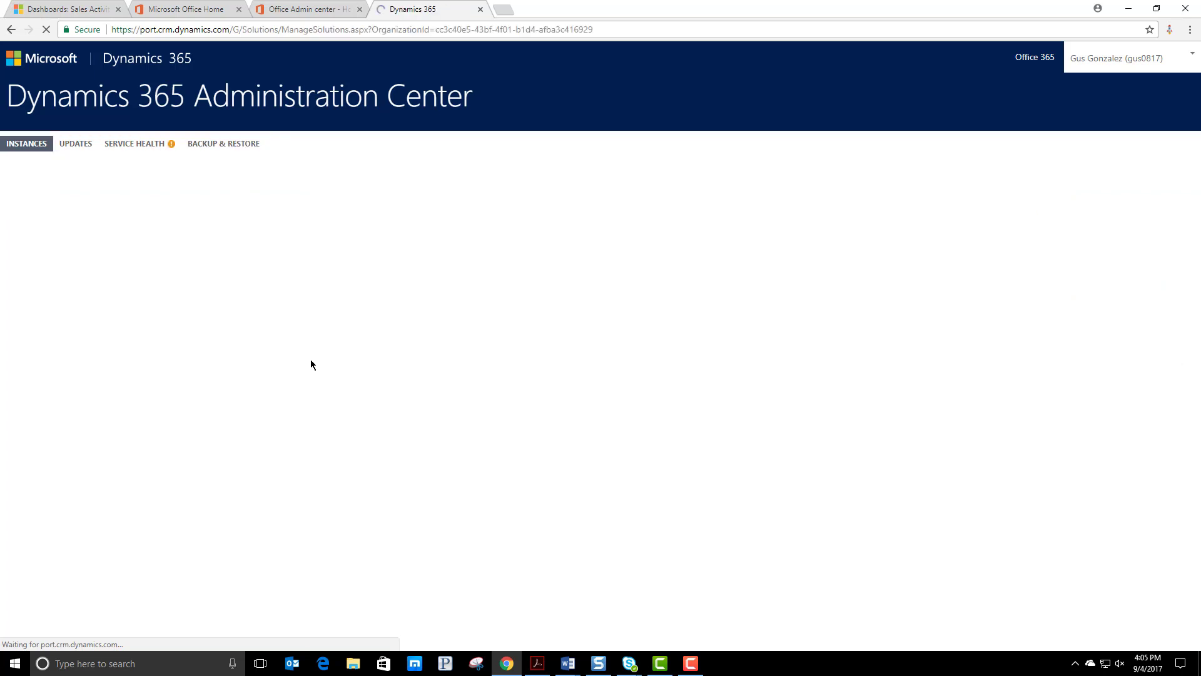
left_click(58, 532)
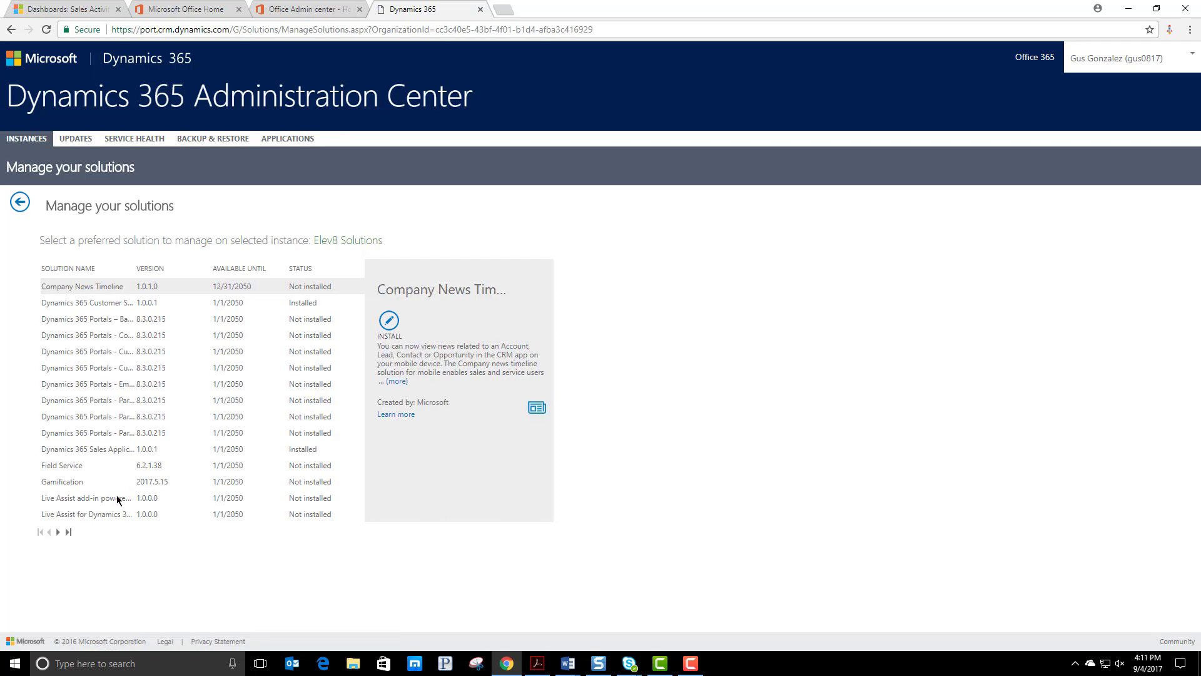
left_click(58, 532)
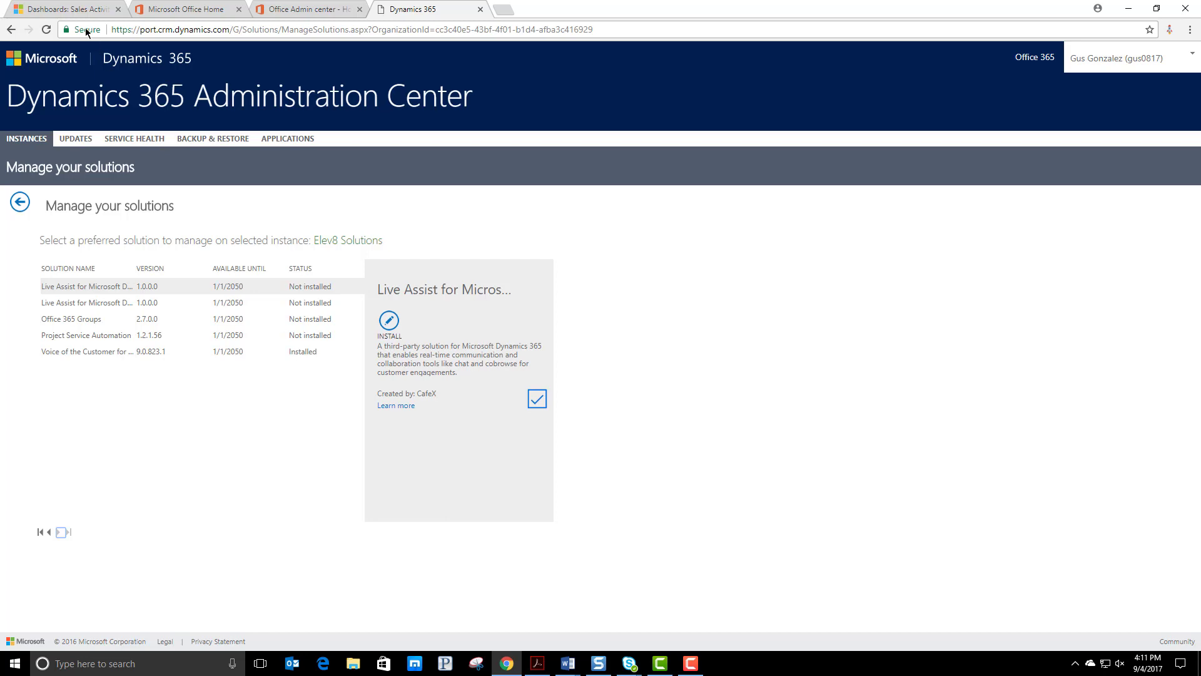
Return to the Sales Activity Dashboard and reload Dynamics 365 from its base address, without the page path
left_click(72, 10)
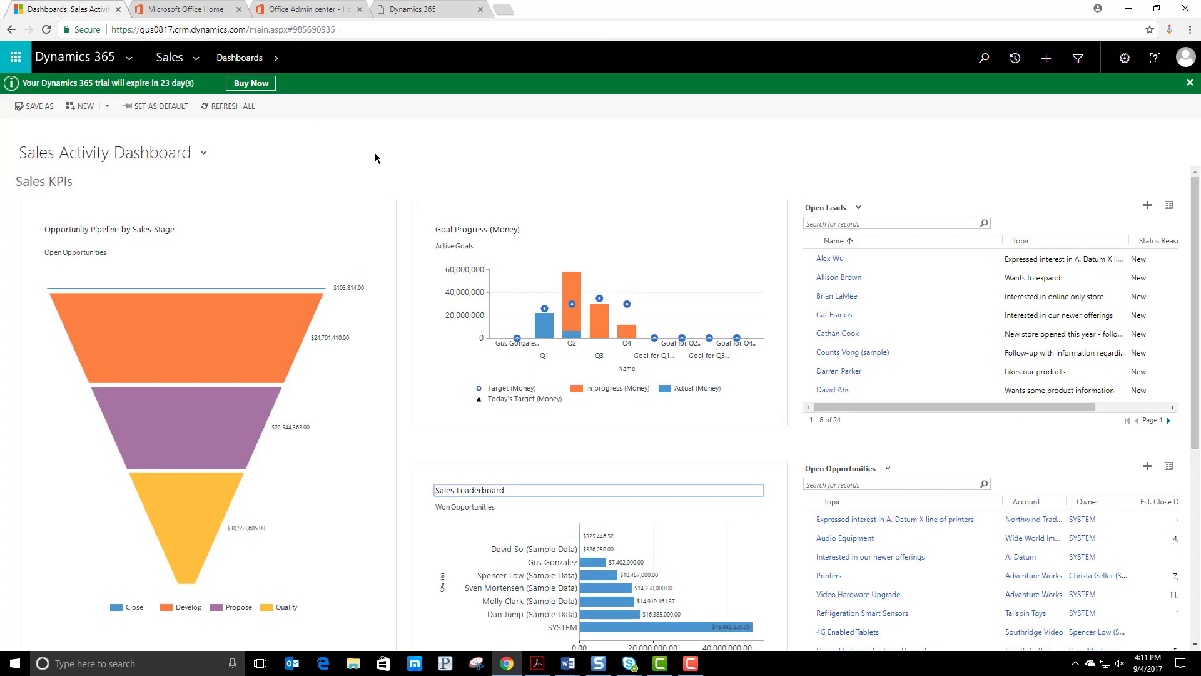
left_click(198, 64)
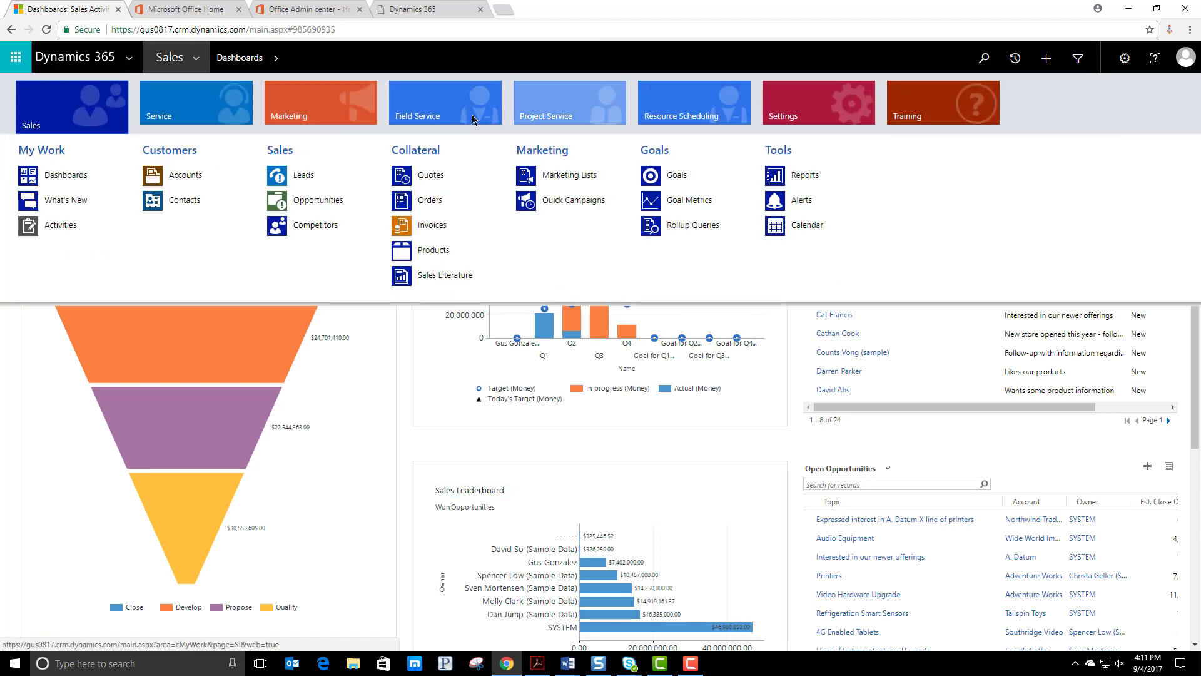
left_click(263, 29)
left_click_drag(246, 29, 338, 29)
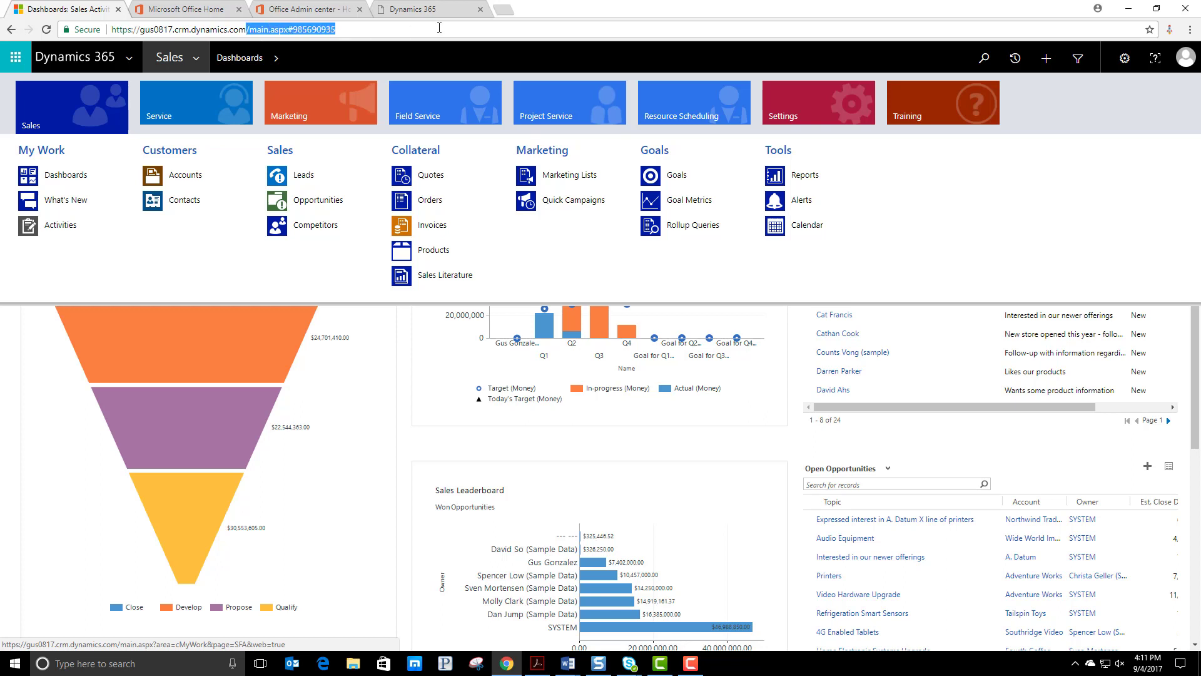
key("BackSpace")
key("Return")
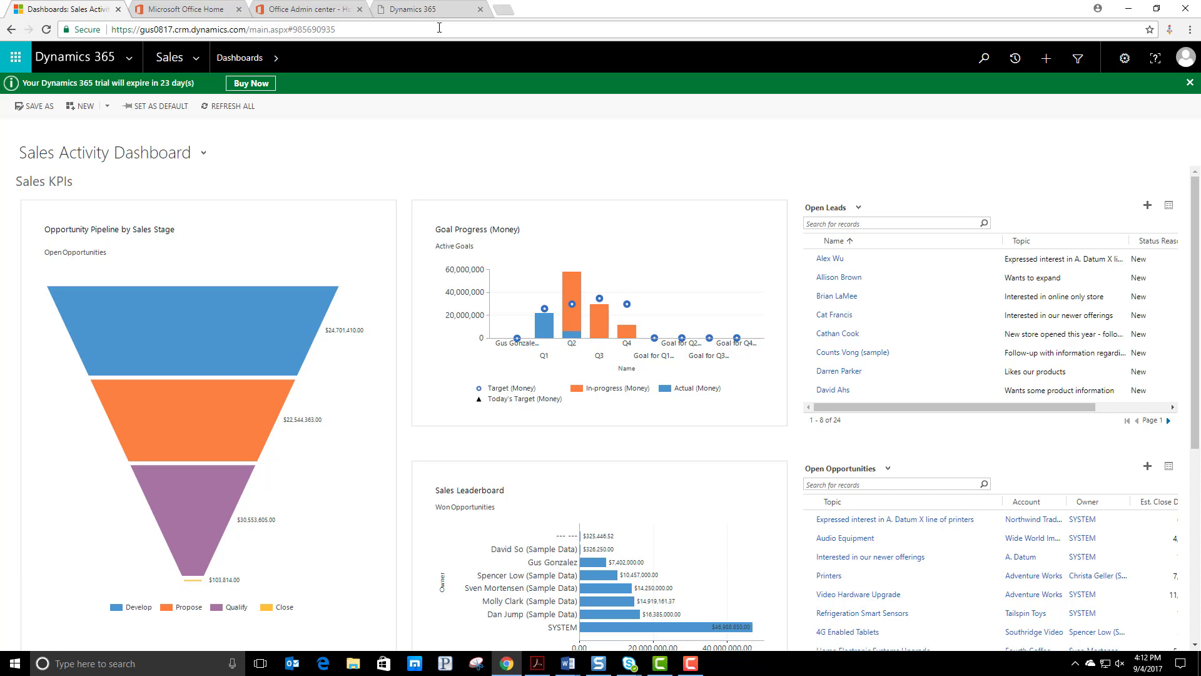
Look over the Voice of the Customer area, open the Voice of the Customer Configuration record from Settings, and review its email snippet templates
left_click(200, 64)
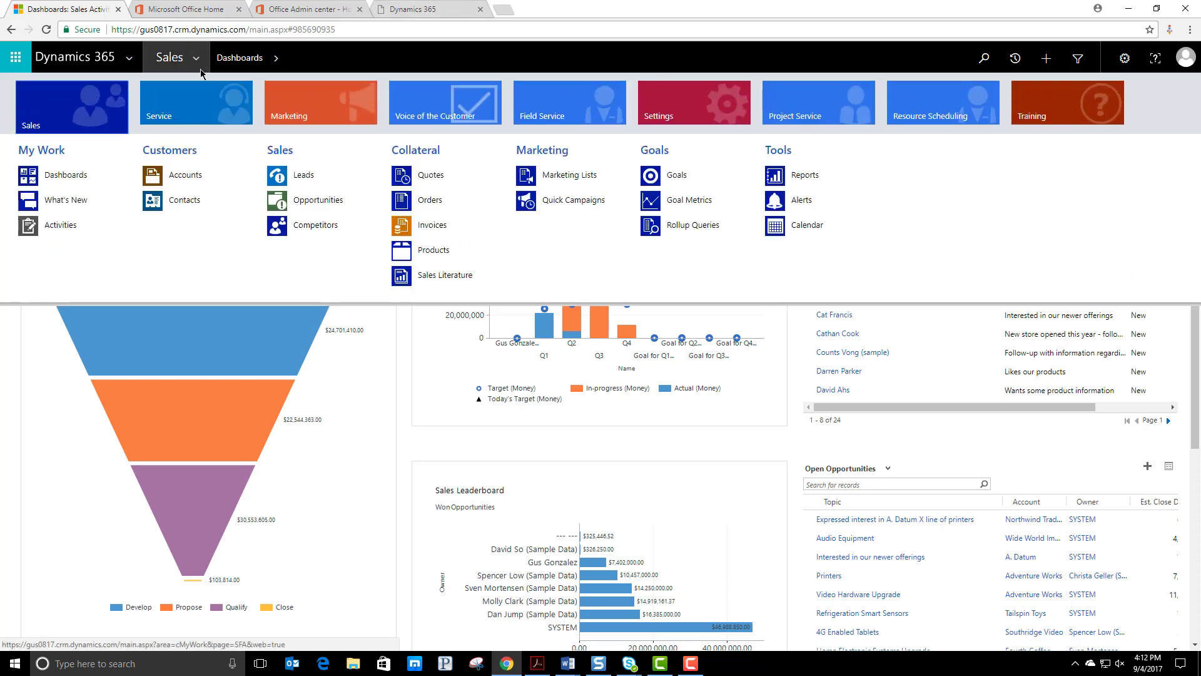
left_click(466, 108)
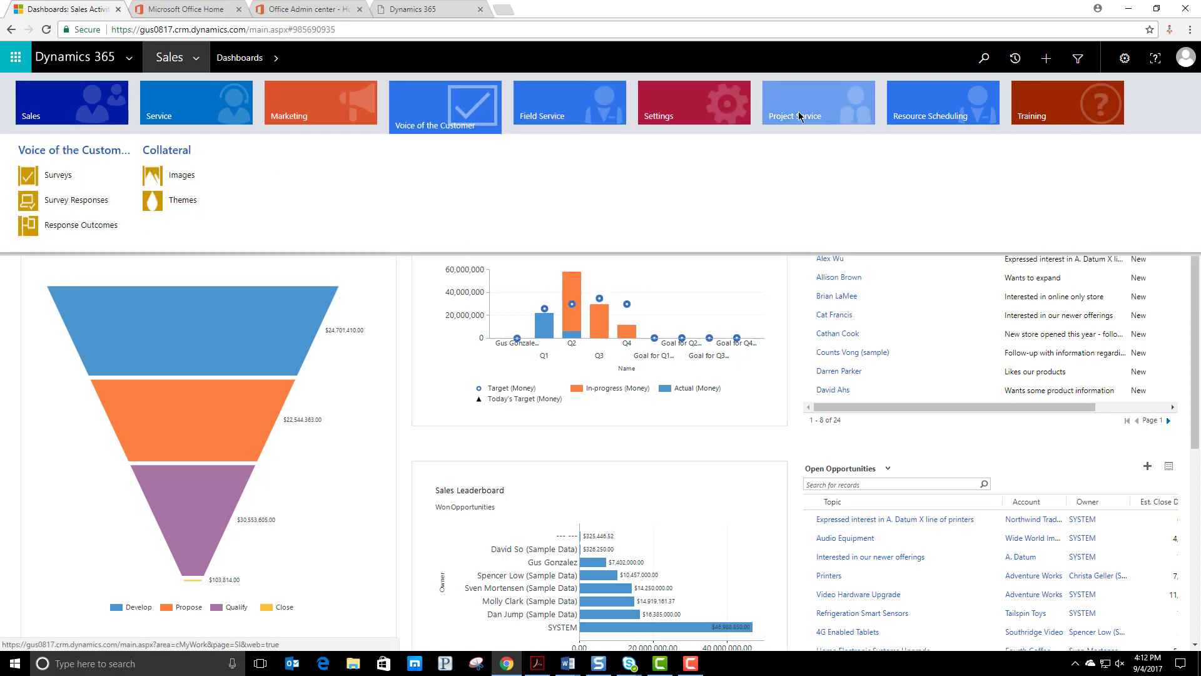
left_click(706, 107)
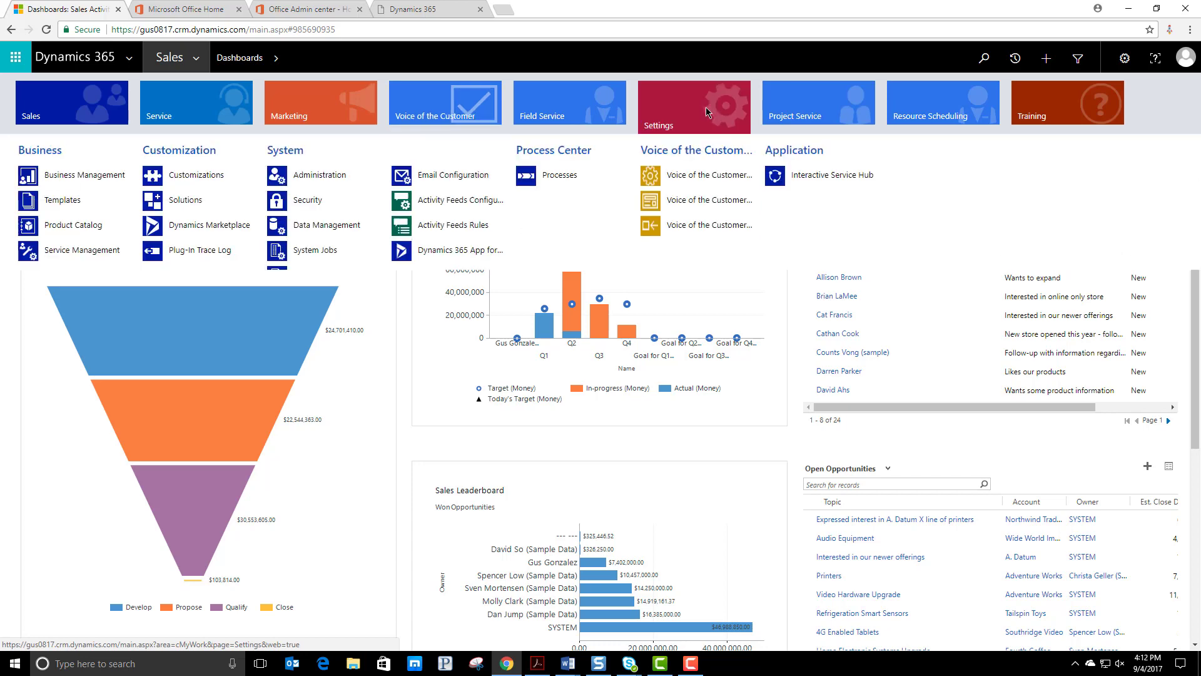
left_click(717, 181)
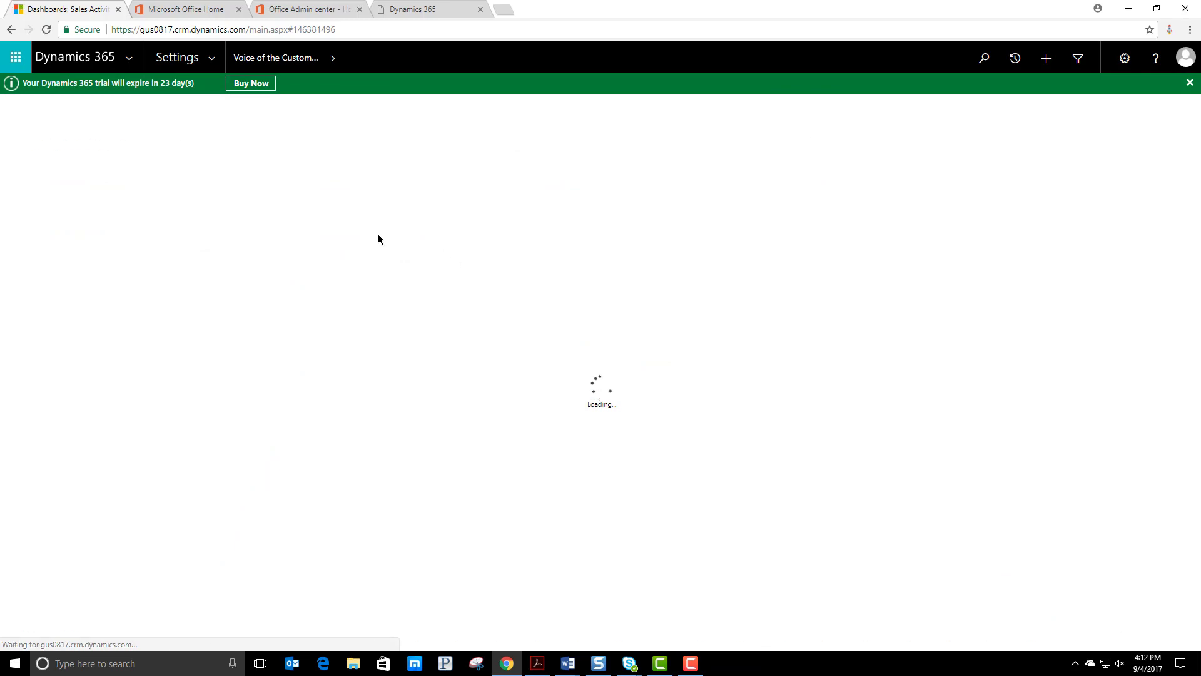
double_click(210, 197)
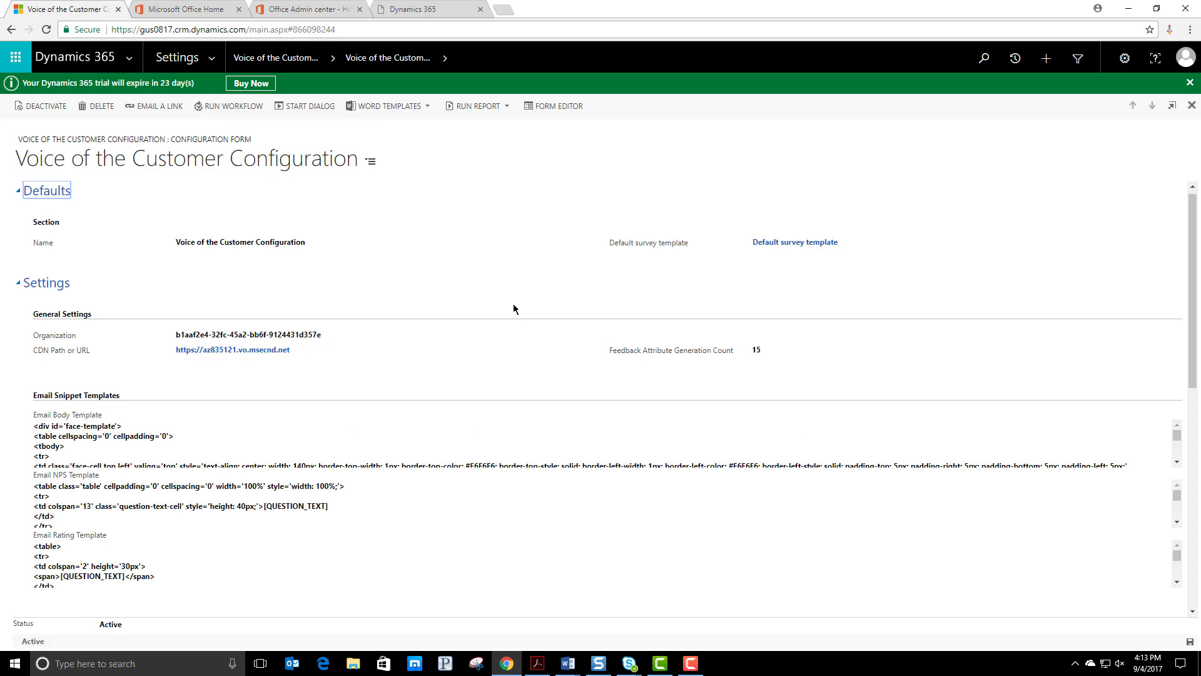
scroll(101, 441, "down", 3)
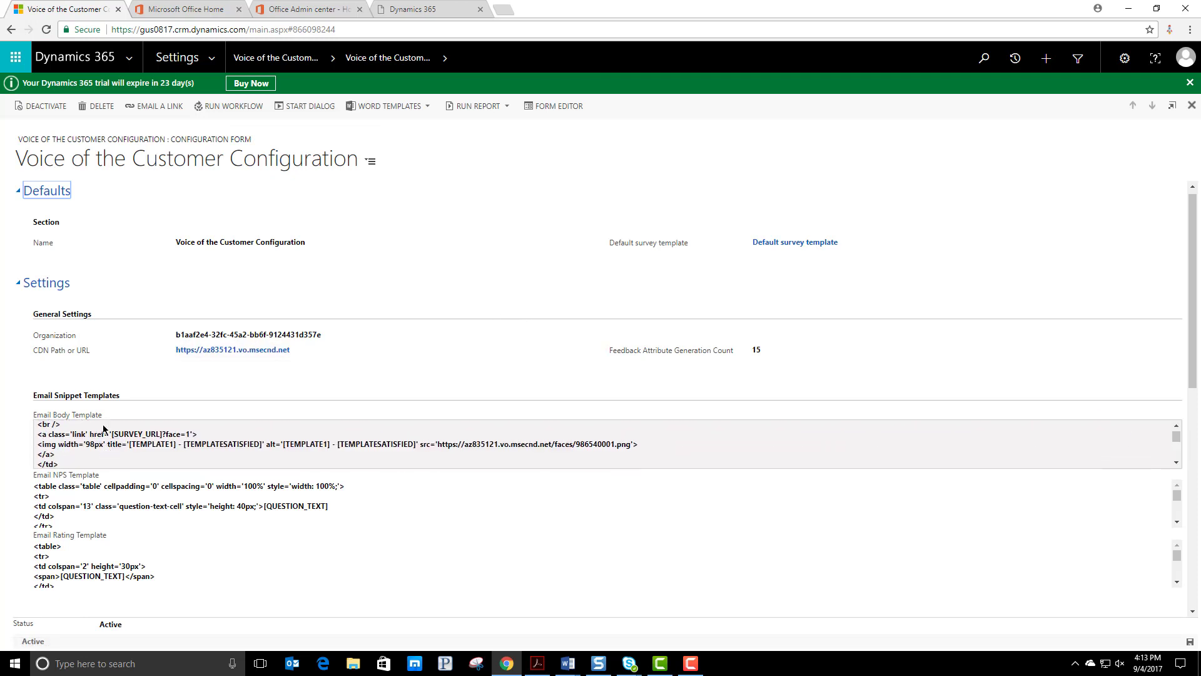
scroll(131, 485, "down", 3)
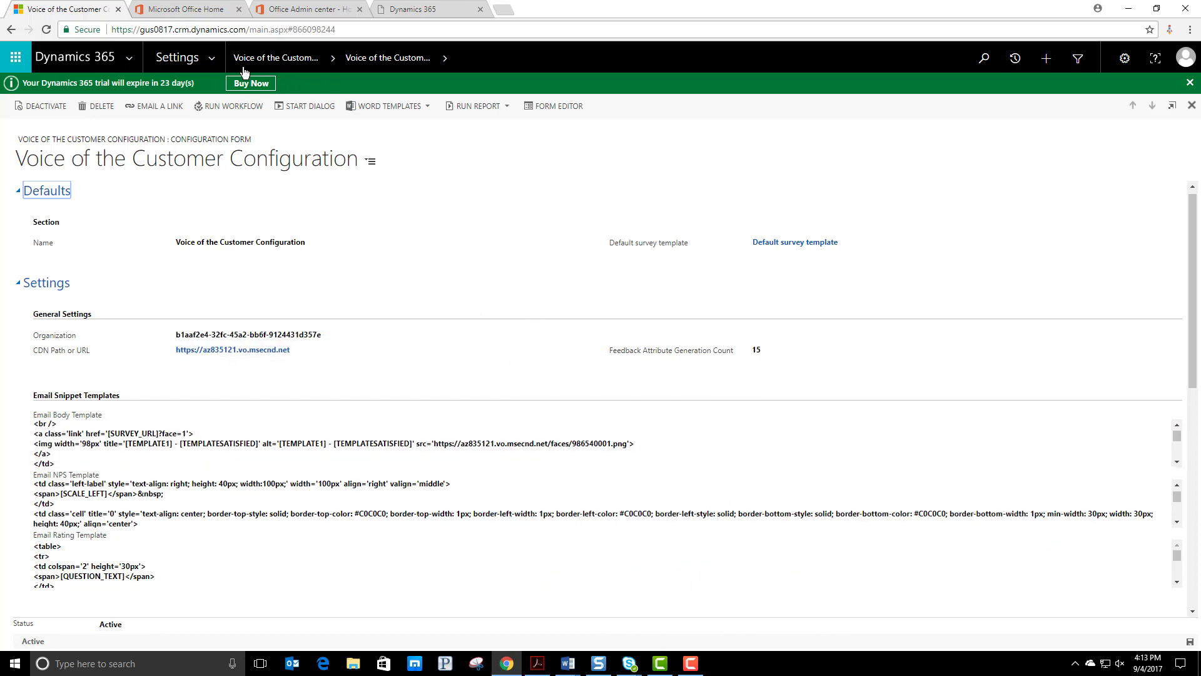
Open the Surveys list in the Voice of the Customer area and start a new survey record
left_click(182, 58)
left_click(433, 118)
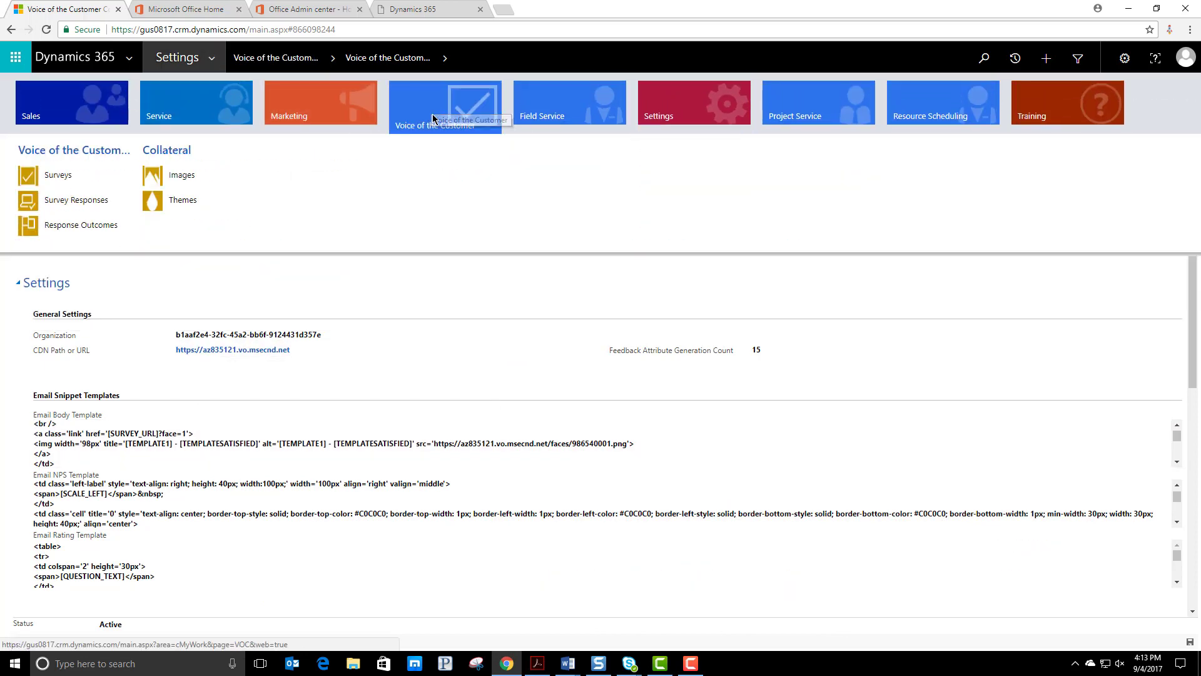
left_click(63, 175)
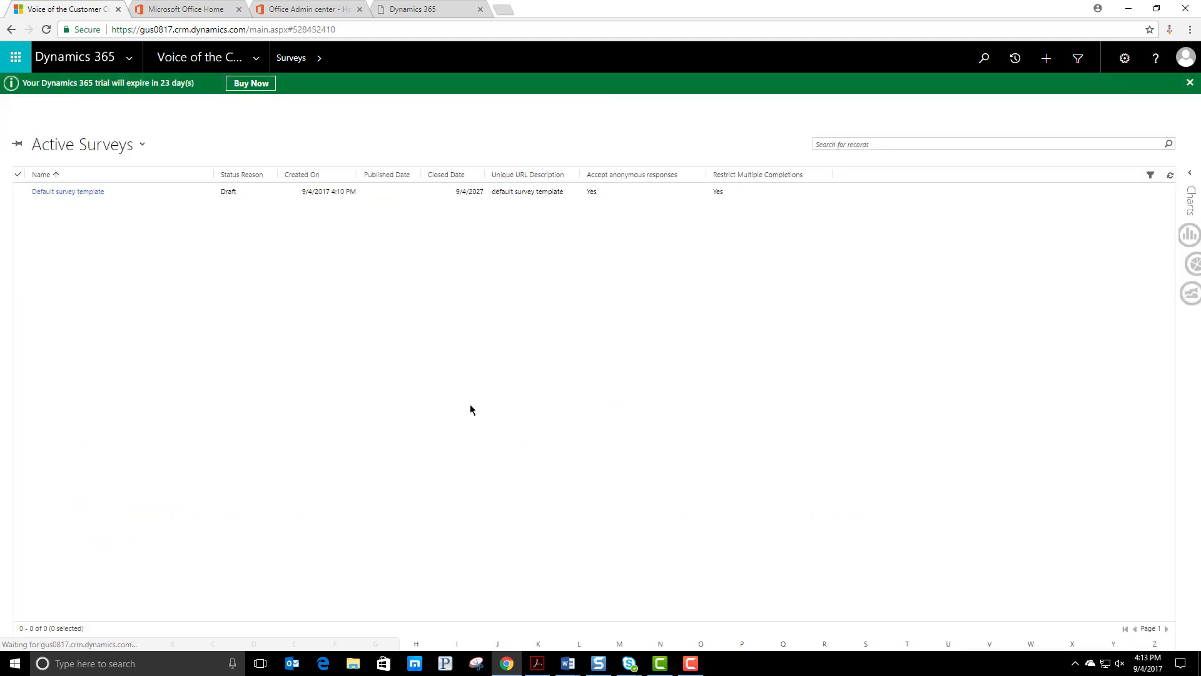
left_click(28, 107)
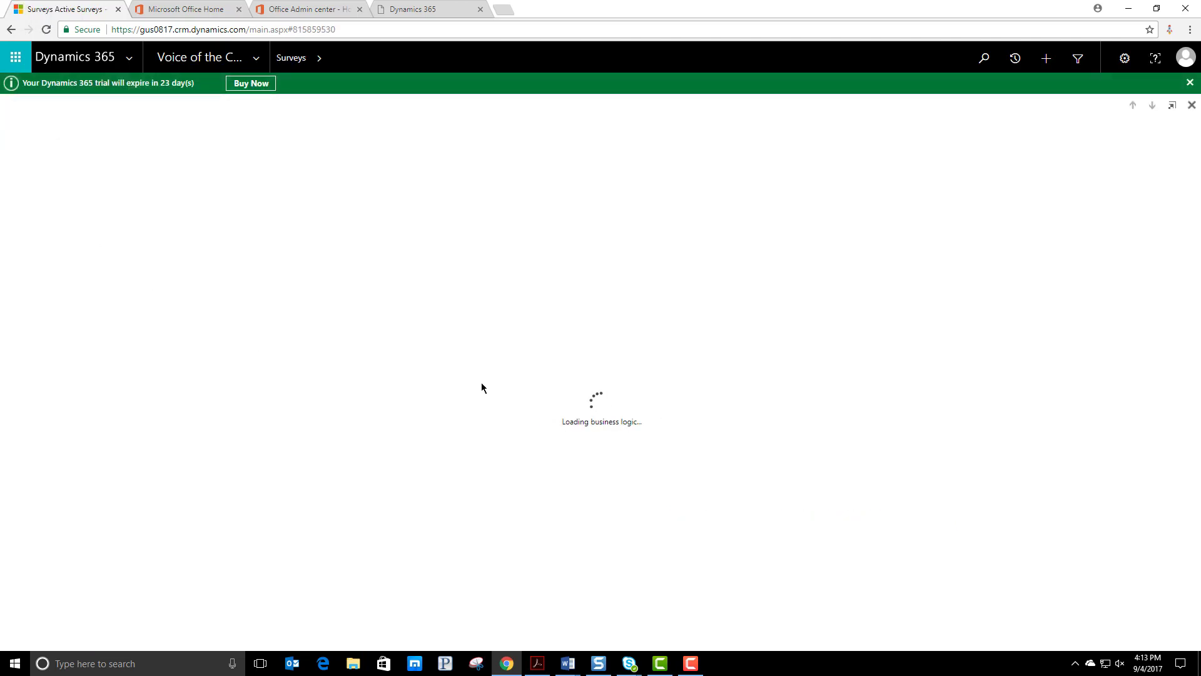